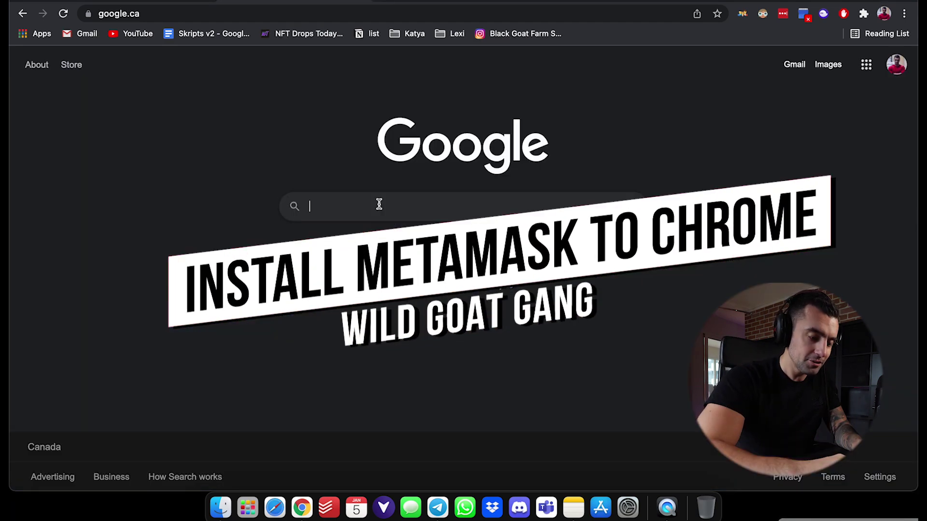
# Search Google for 'metamask' and follow metamask.io's download link to the Chrome Web Store listing.
pyautogui.write('metamask')
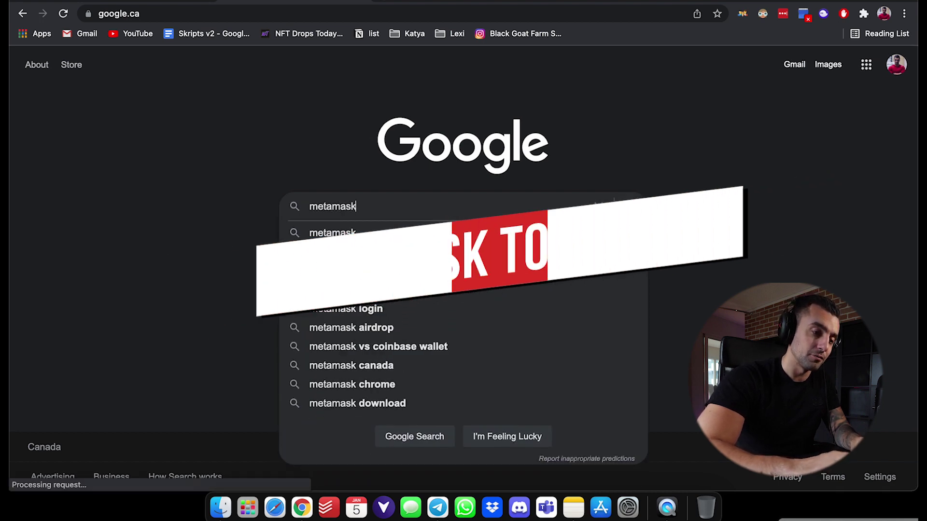
pyautogui.press('Return')
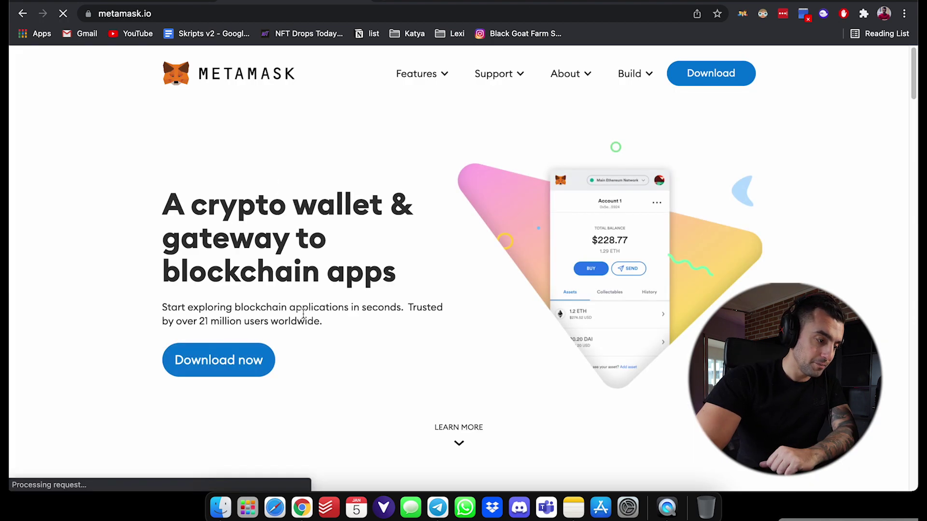
pyautogui.click(222, 360)
pyautogui.scroll(-3, 523, 215)
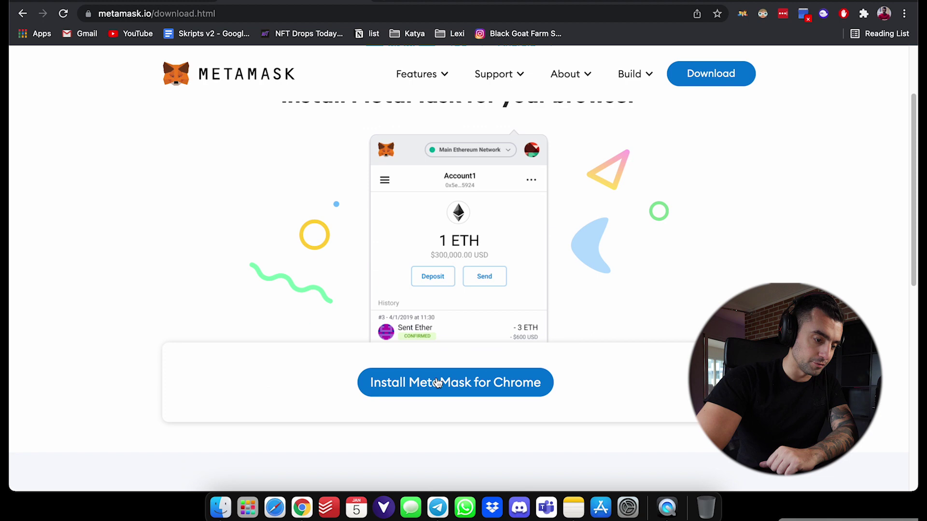
pyautogui.click(456, 390)
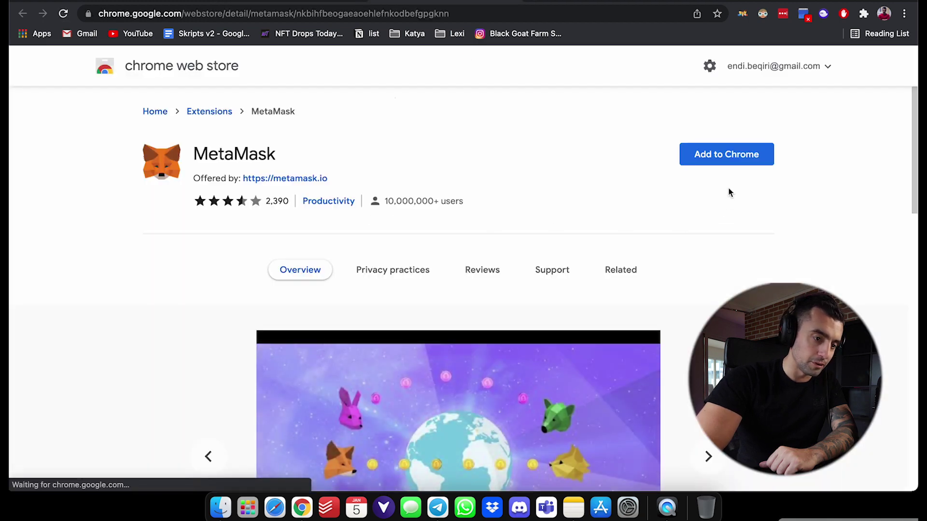
# Add the MetaMask extension to Chrome and click Get Started on its welcome tab.
pyautogui.click(734, 154)
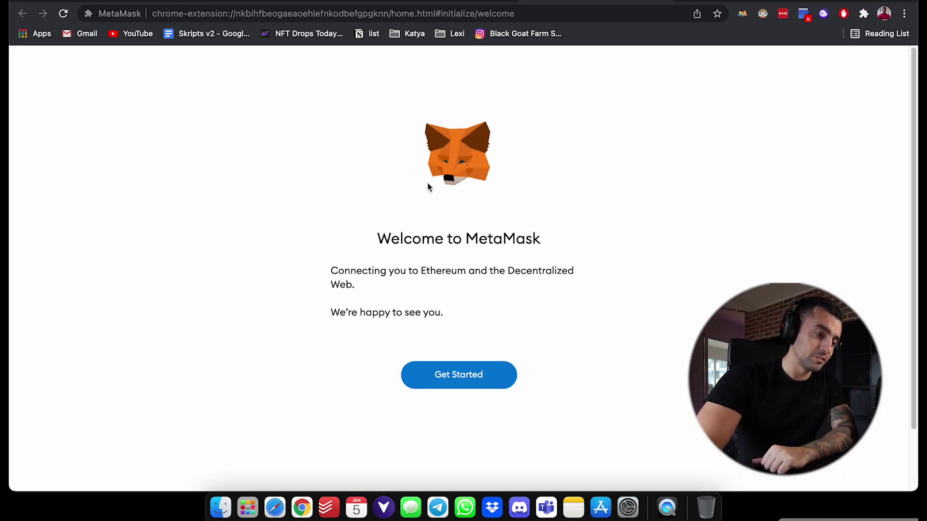
pyautogui.click(465, 379)
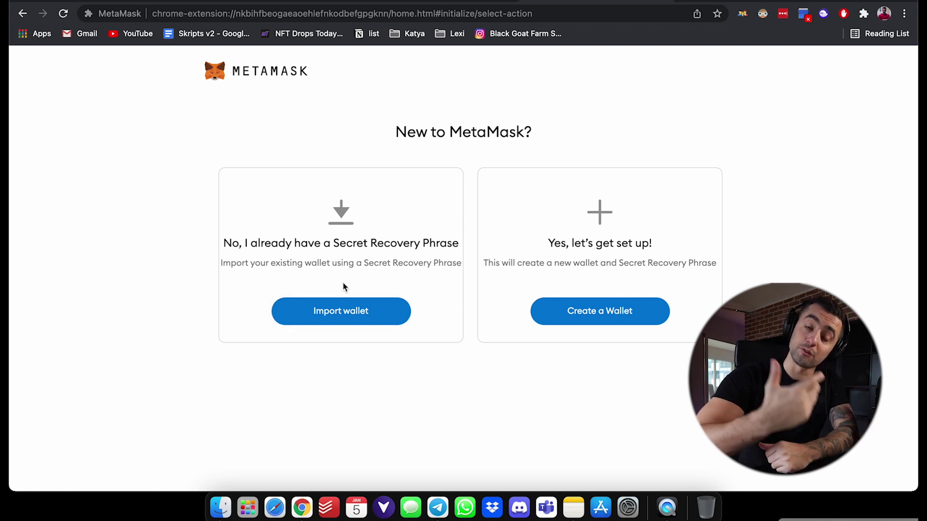
# Choose Create a Wallet, enter and confirm a new password, accept the Terms of Use, and create it.
pyautogui.click(615, 310)
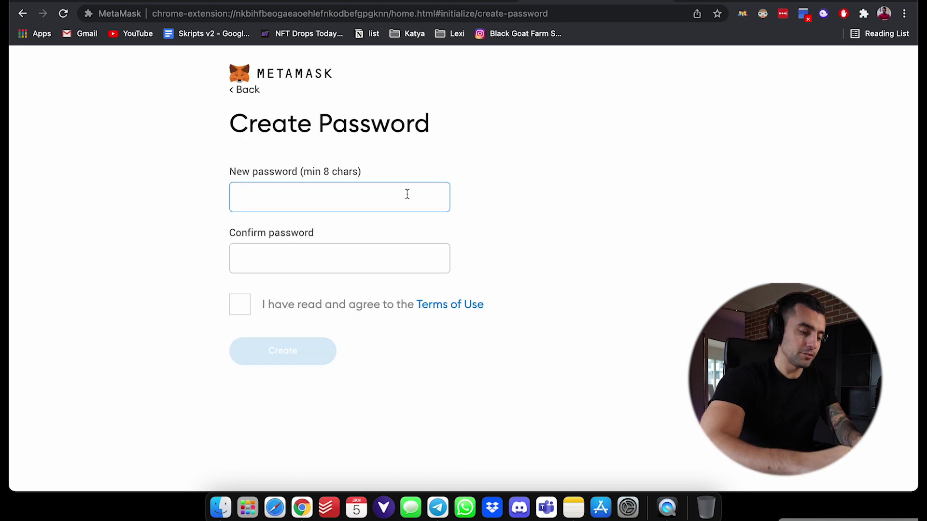
pyautogui.write('••••••••')
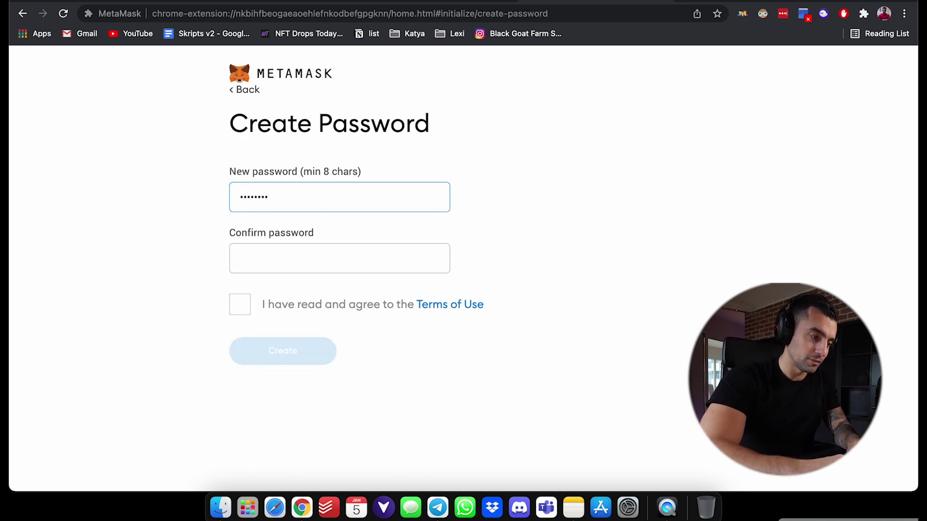
pyautogui.press('super+a')
pyautogui.write('••••••••••')
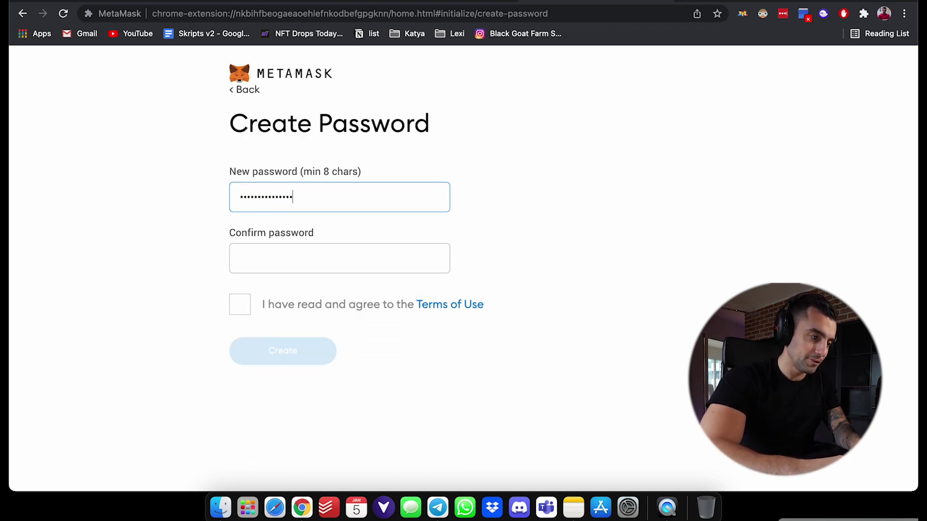
pyautogui.click(340, 258)
pyautogui.write('••••••••••••••')
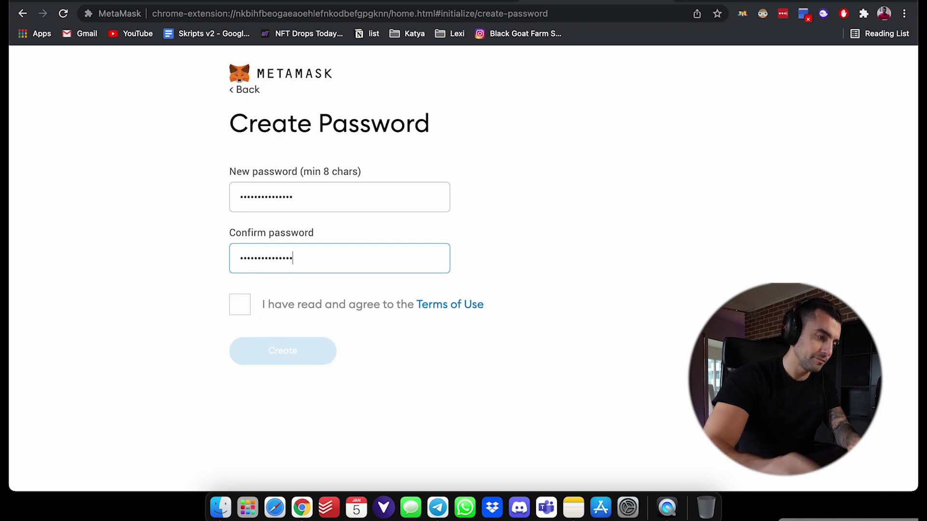
pyautogui.click(246, 310)
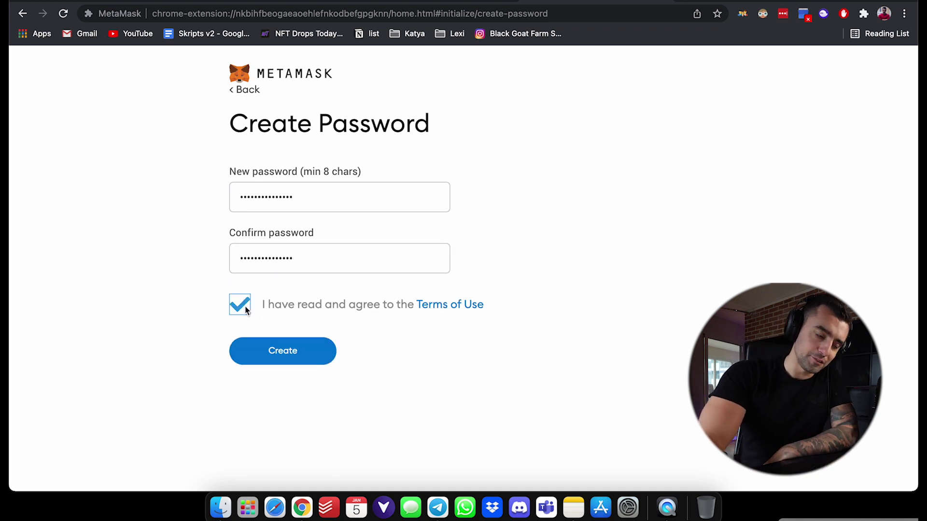
pyautogui.click(283, 352)
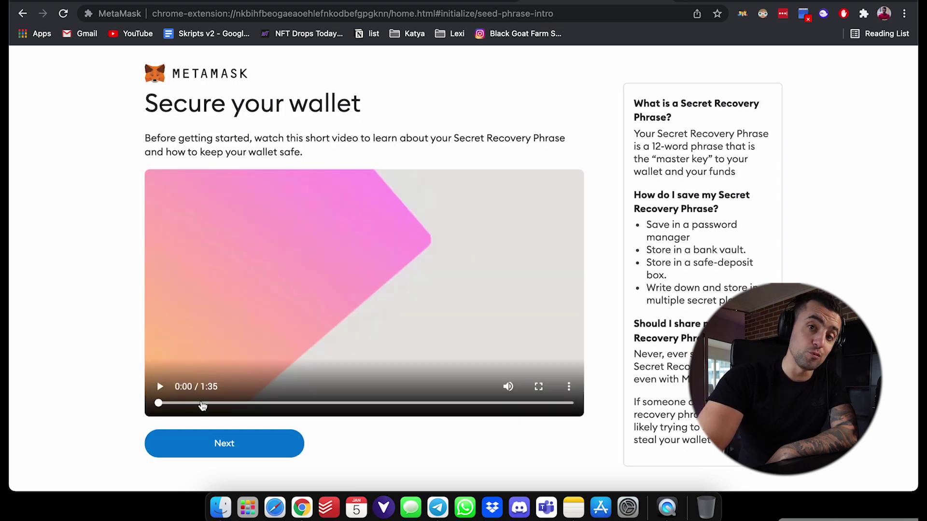
# Skip the security video, reveal the Secret Recovery Phrase, and postpone backup with Remind me later.
pyautogui.click(256, 403)
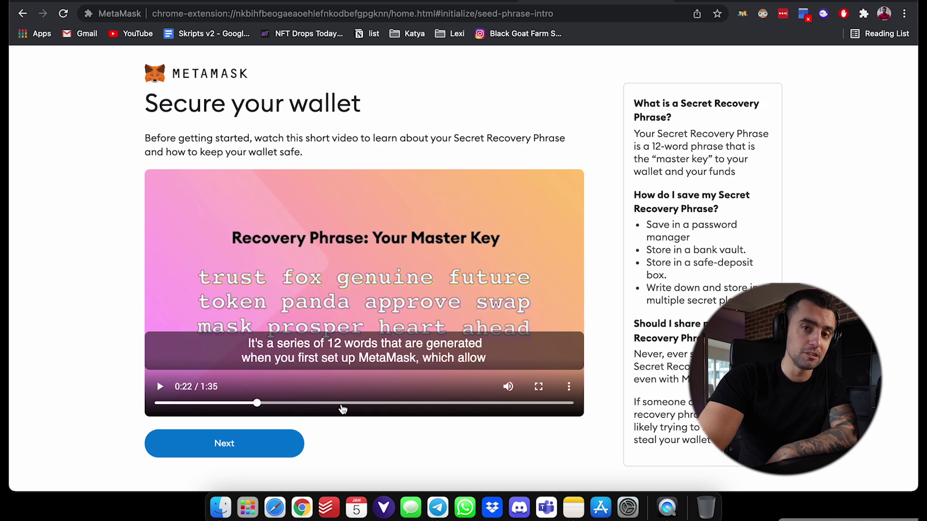
pyautogui.click(227, 442)
pyautogui.click(348, 334)
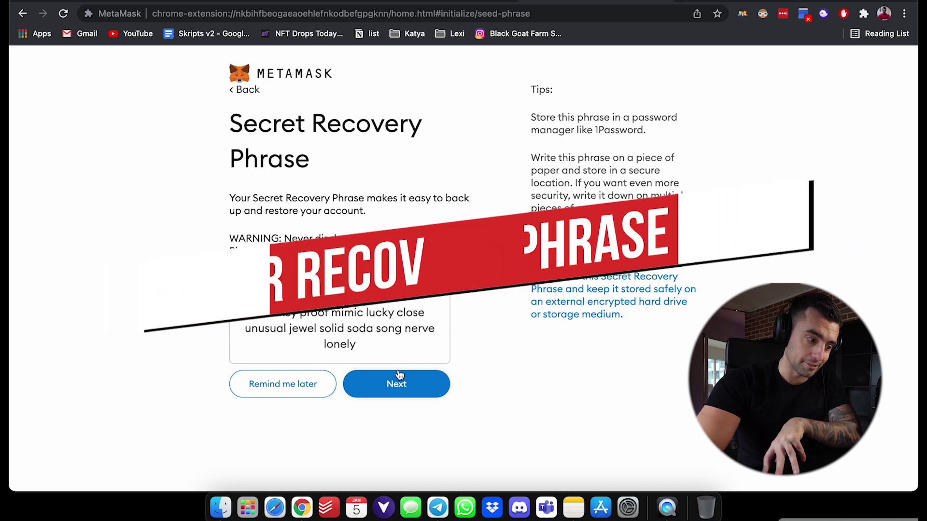
pyautogui.click(399, 377)
pyautogui.click(247, 90)
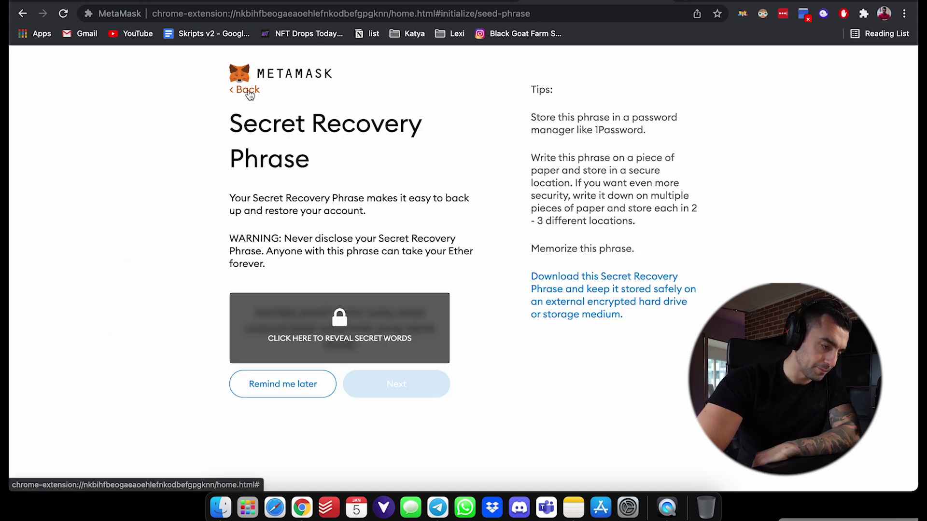
pyautogui.click(368, 348)
pyautogui.click(395, 393)
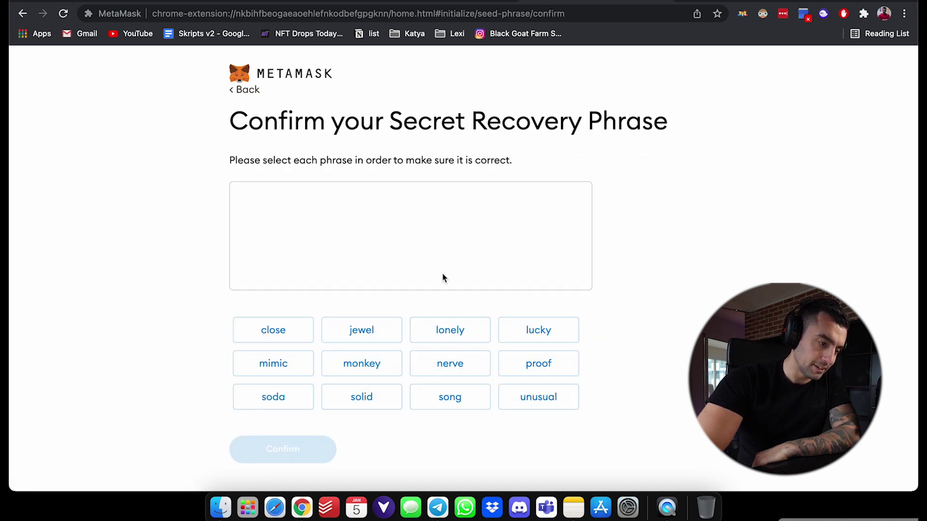
pyautogui.click(247, 90)
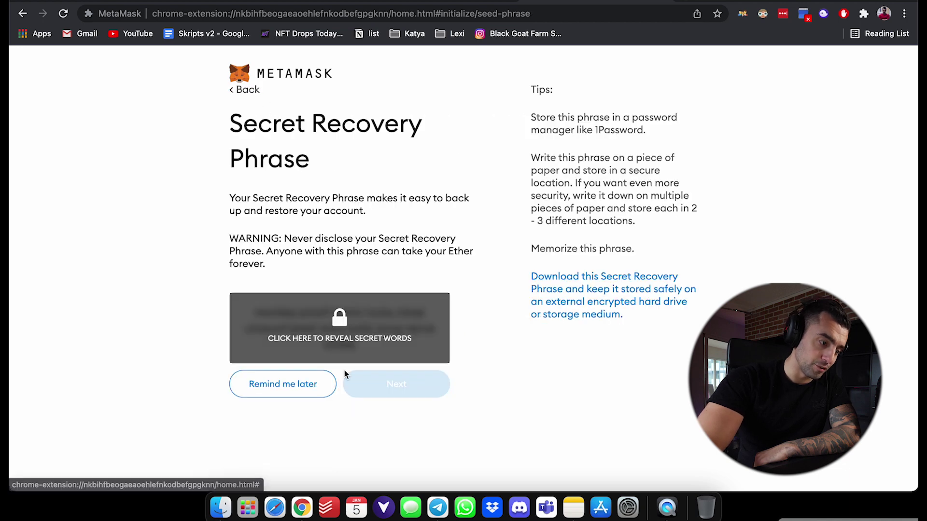
pyautogui.click(341, 353)
pyautogui.click(300, 383)
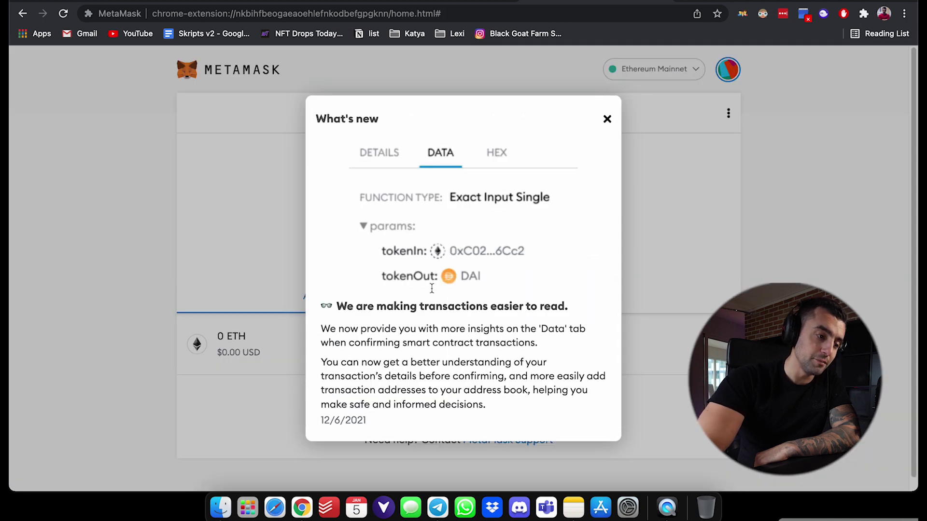
# Dismiss the What's new notice and open Account 1's three-dot options menu.
pyautogui.click(607, 118)
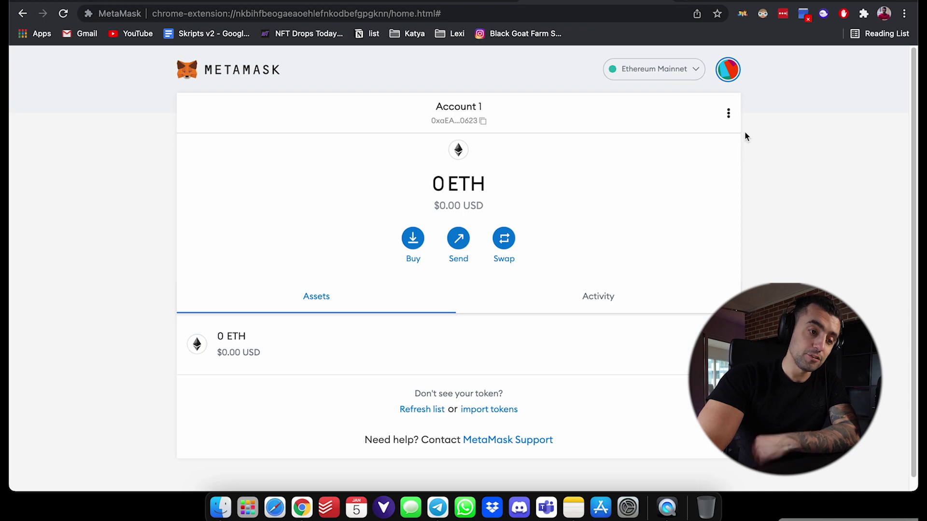
pyautogui.click(729, 116)
# Rename Account 1 to 'Main Wallet' in Account details, then close the dialog.
pyautogui.click(705, 175)
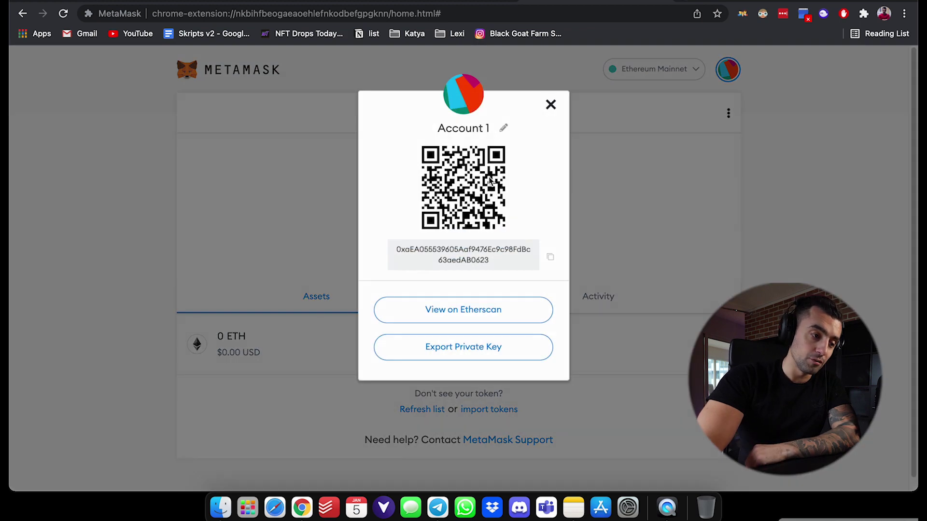
pyautogui.click(504, 131)
pyautogui.moveTo(486, 132); pyautogui.dragTo(418, 136)
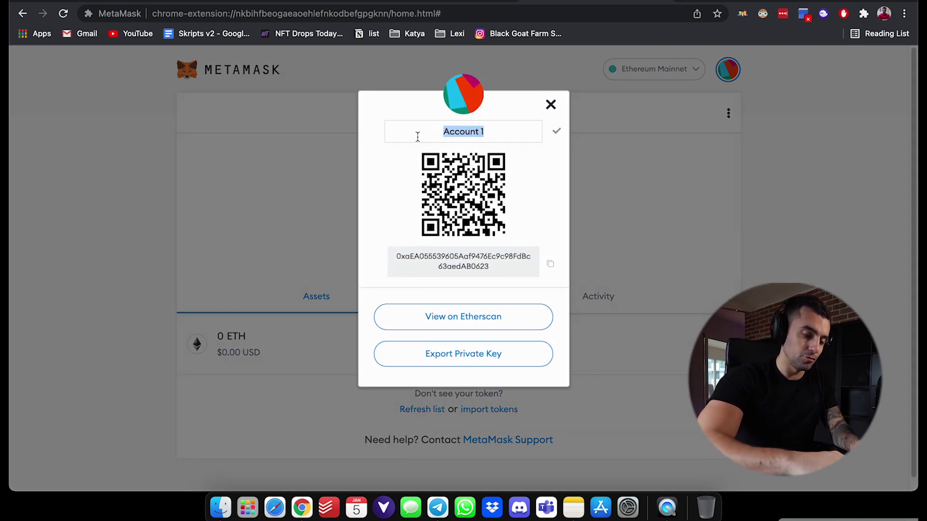
pyautogui.write('W\\')
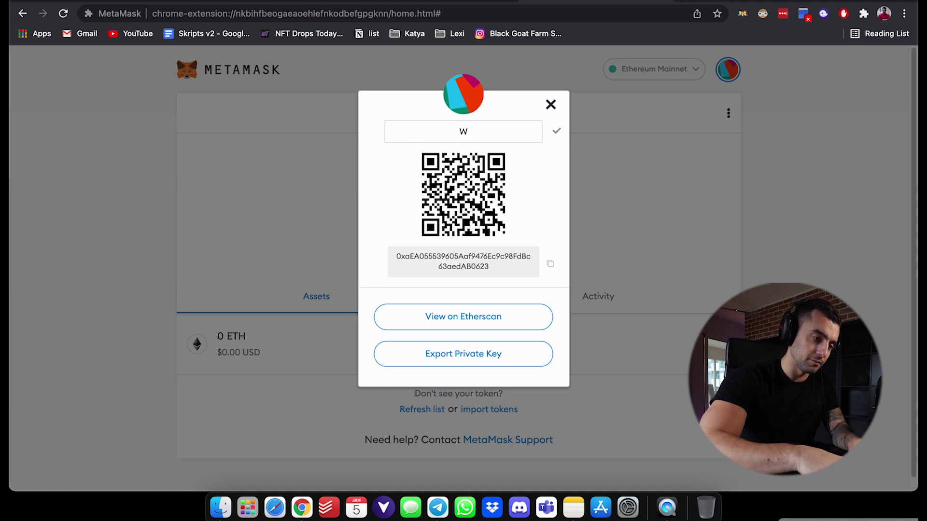
pyautogui.press('BackSpace')
pyautogui.write('Main Wallet')
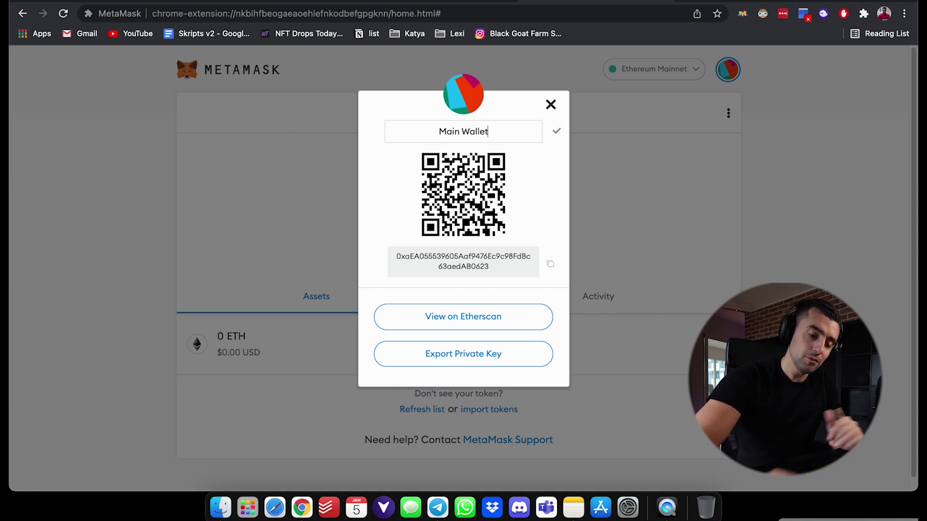
pyautogui.press('Return')
pyautogui.click(581, 173)
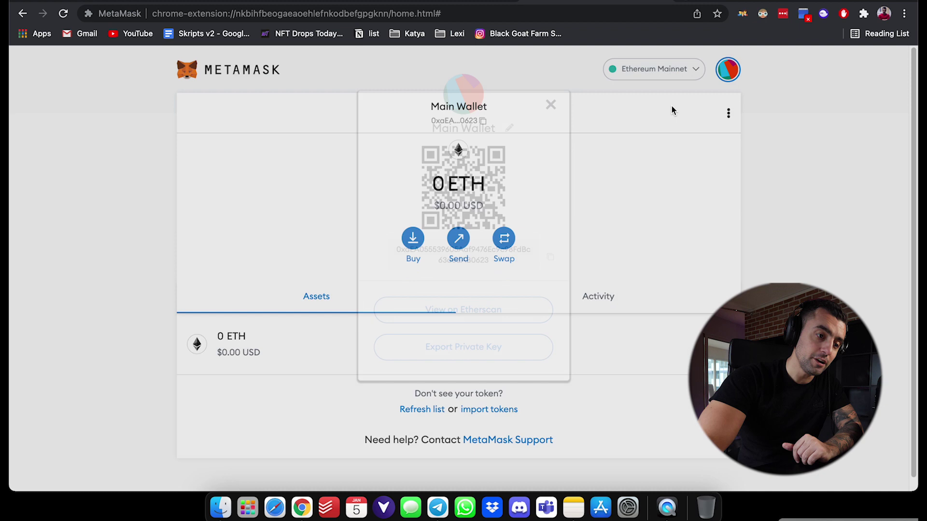
pyautogui.click(725, 70)
pyautogui.click(809, 132)
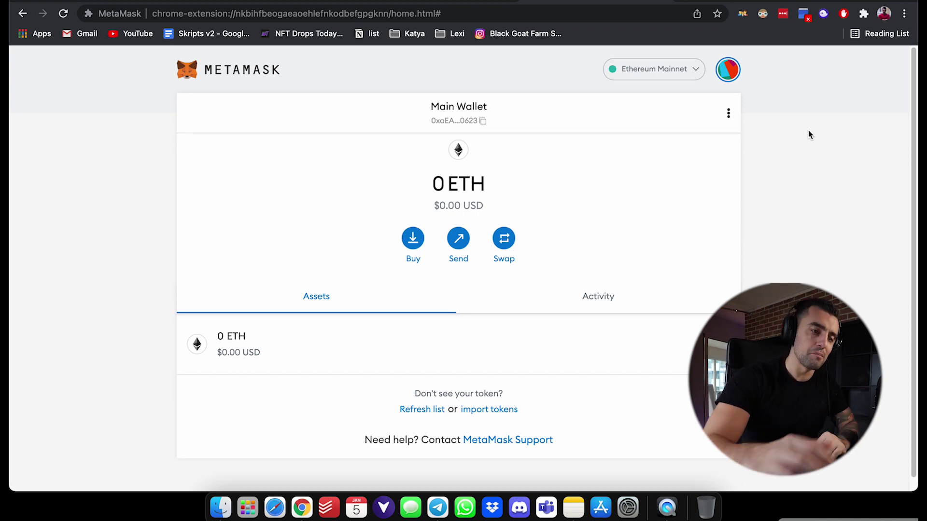
# Create a new account named 'NFT Vault'.
pyautogui.click(728, 69)
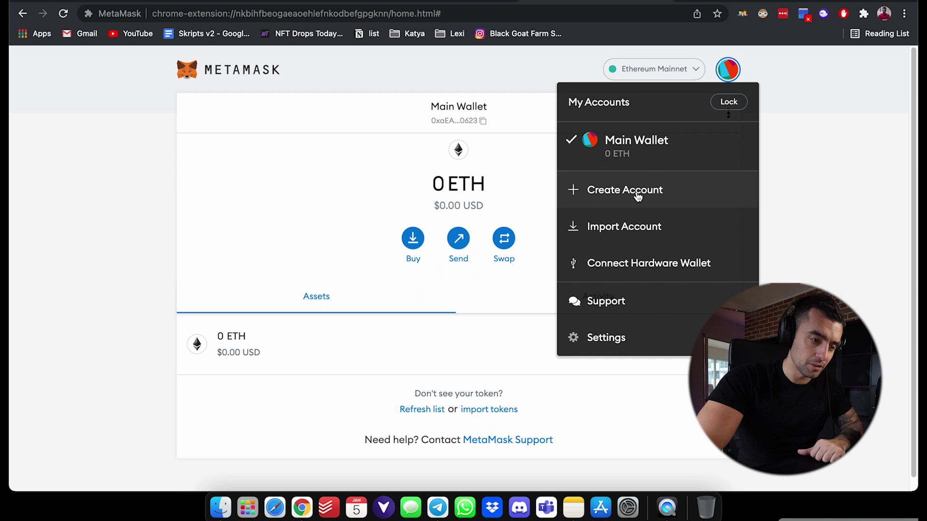
pyautogui.click(637, 196)
pyautogui.write('NFT Vault')
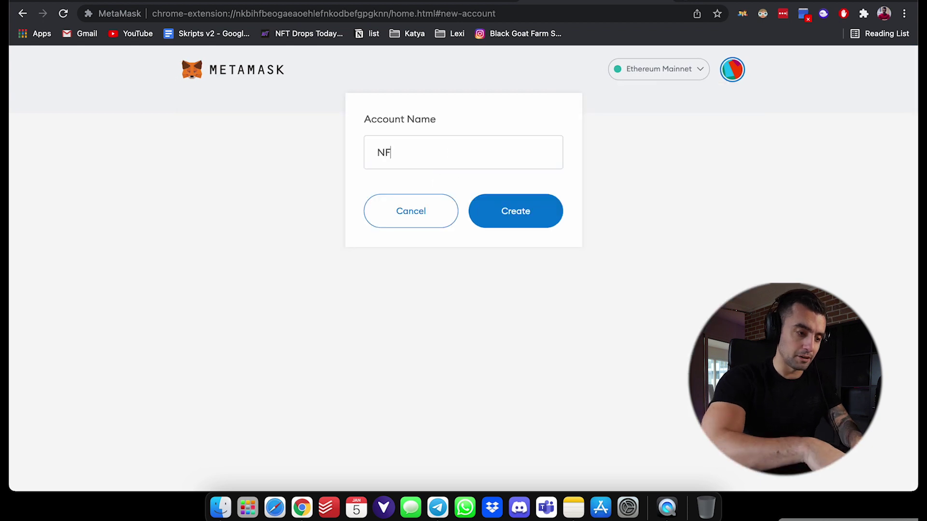
pyautogui.click(506, 219)
# Create a third account named 'Minting Wallet'.
pyautogui.click(733, 71)
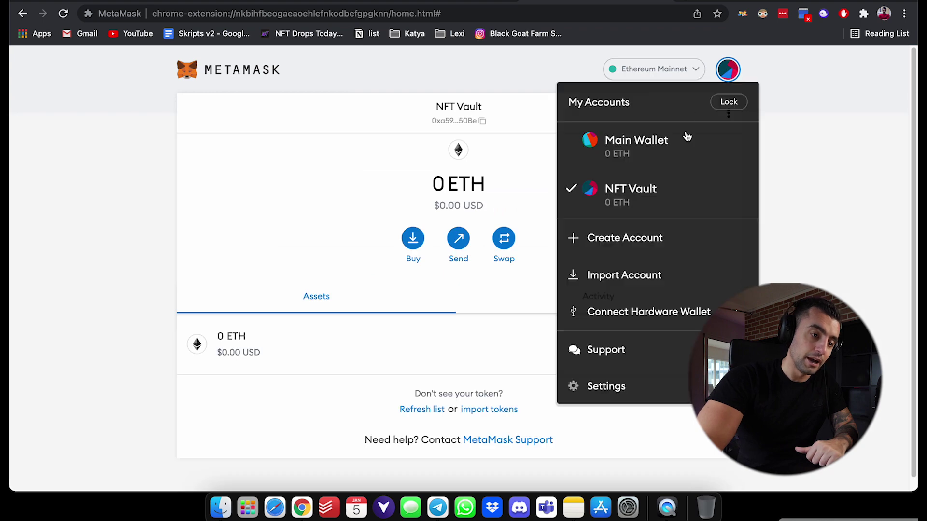
pyautogui.click(634, 238)
pyautogui.write('Mint')
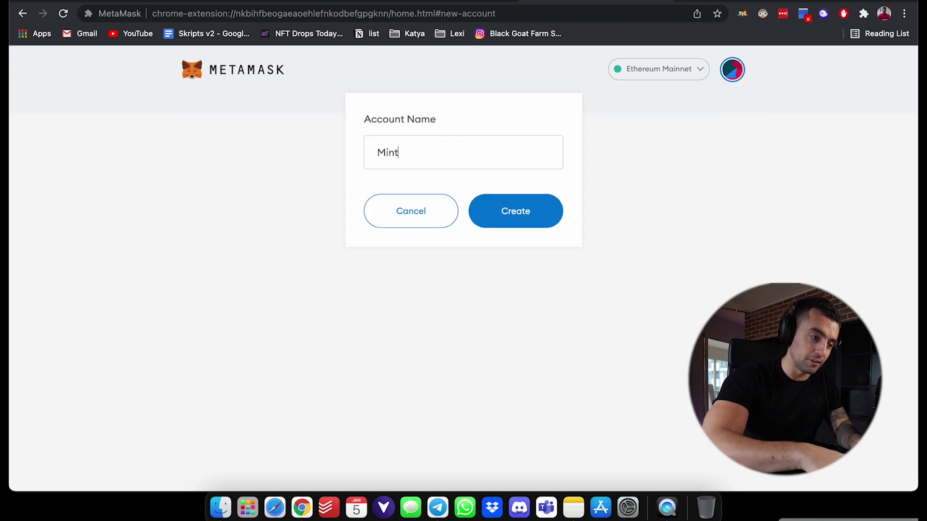
pyautogui.write('ing Wallet')
pyautogui.press('Return')
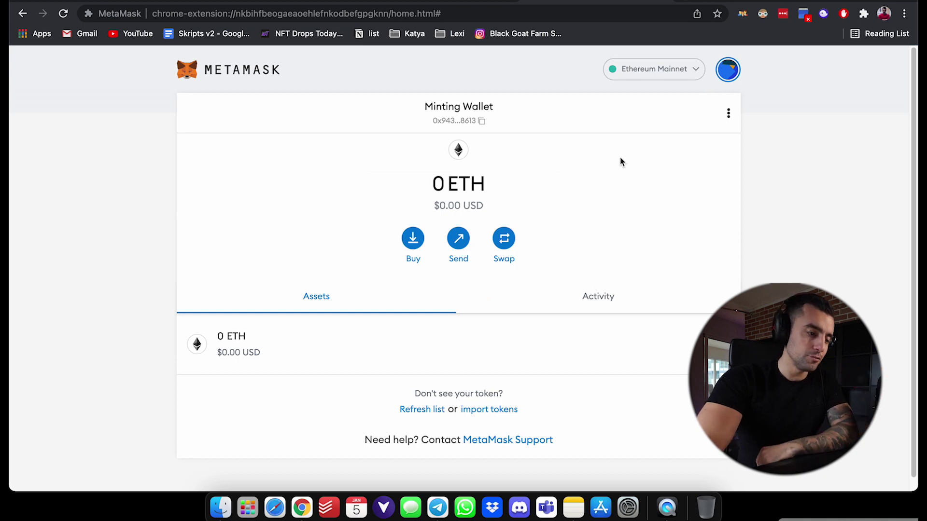
# Switch the active account to Main Wallet, then to Minting Wallet.
pyautogui.click(729, 77)
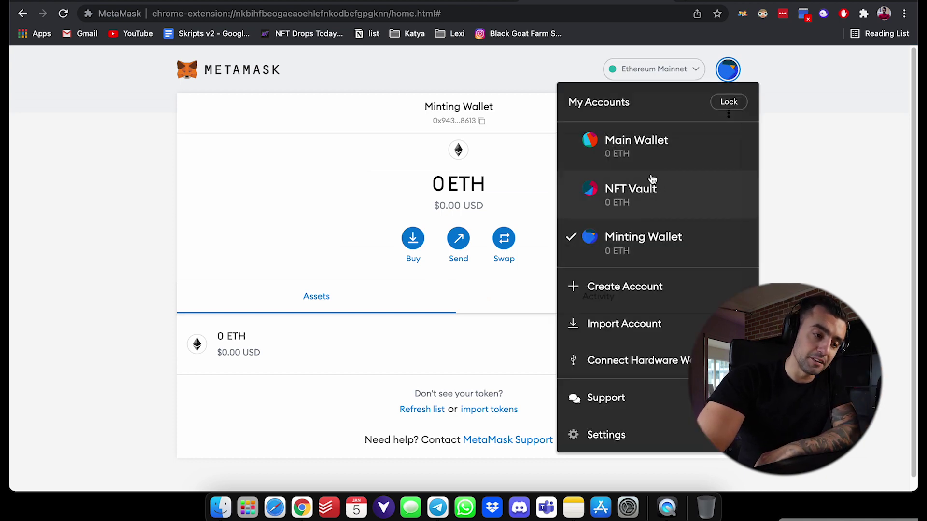
pyautogui.click(639, 140)
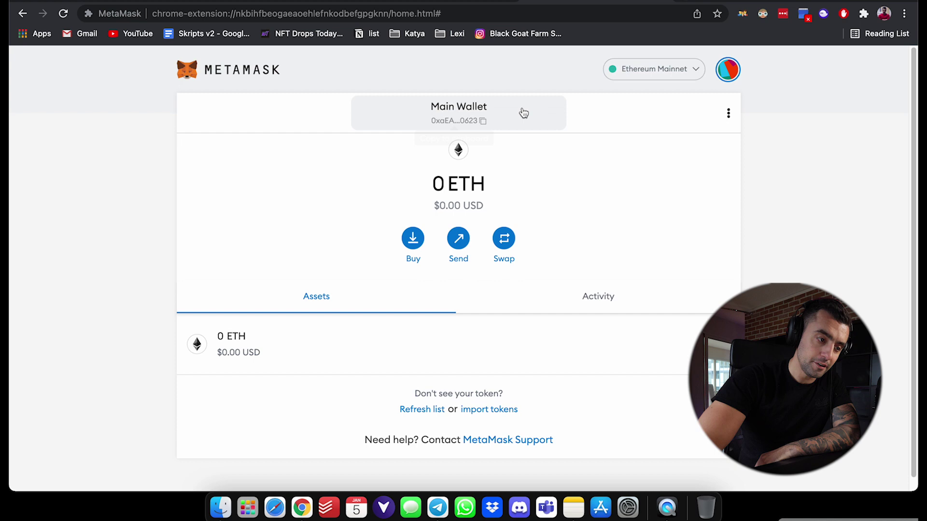
pyautogui.click(730, 76)
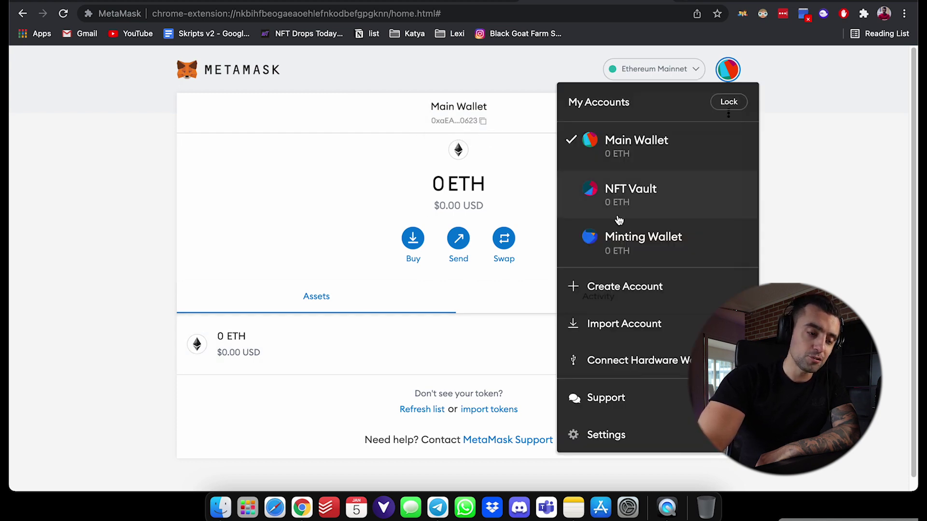
pyautogui.click(627, 246)
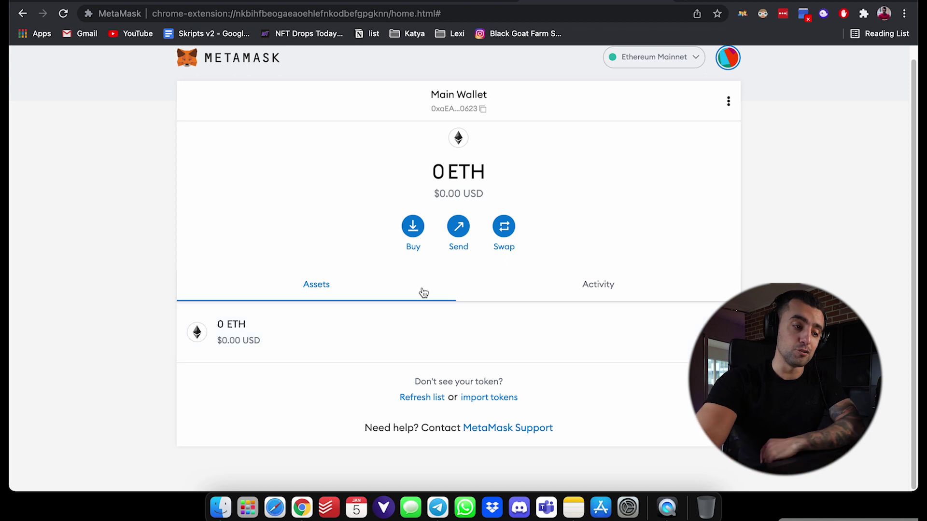
# Keep Main Wallet active and copy its address shown under the account name.
pyautogui.click(727, 57)
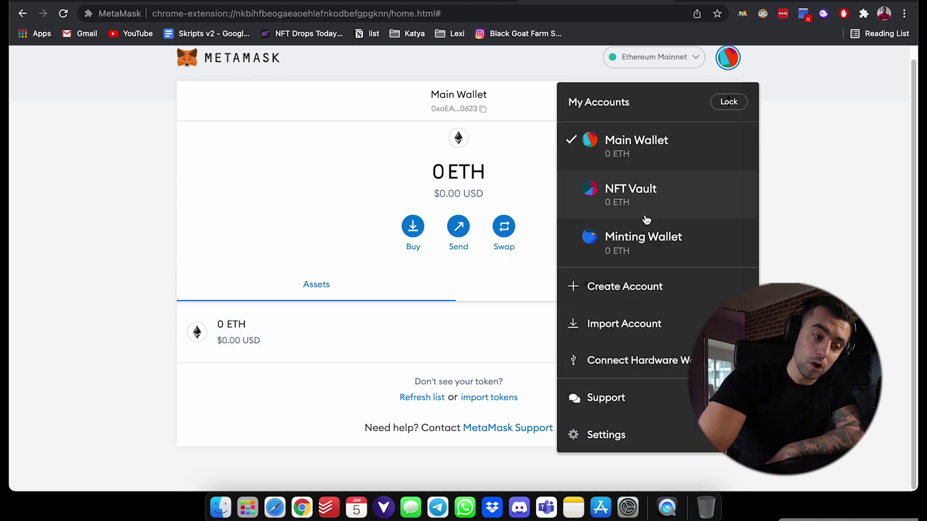
pyautogui.click(643, 155)
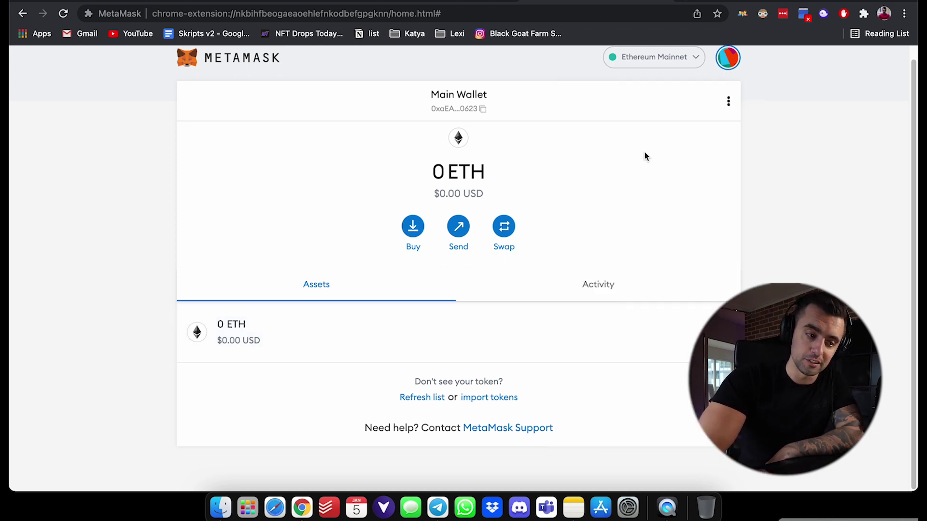
pyautogui.click(461, 109)
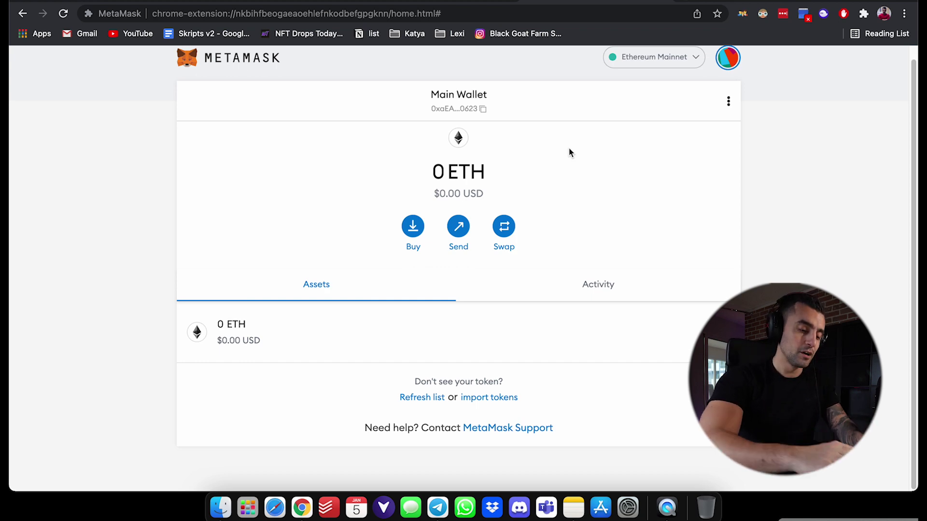
# Open opensea.io in a new tab and go to its Profile page.
pyautogui.press('super+t')
pyautogui.write('opensea.io')
pyautogui.press('Return')
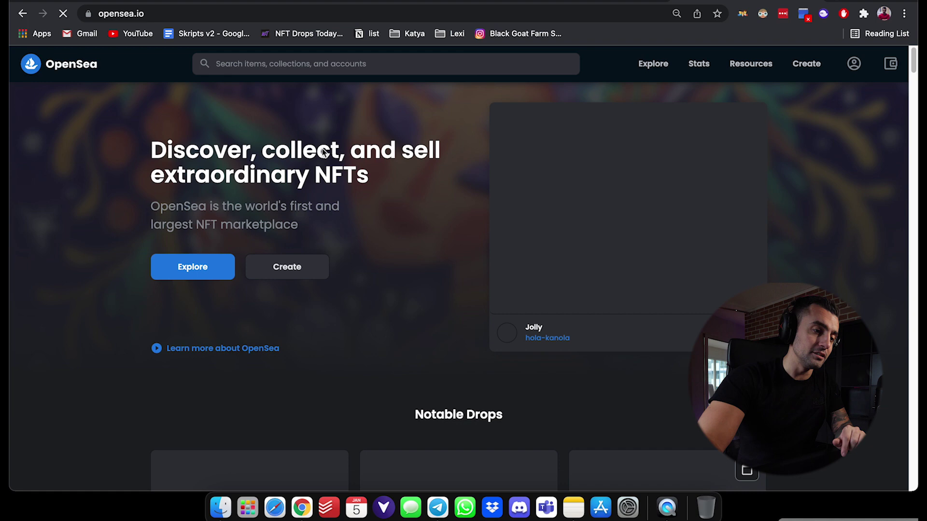
pyautogui.moveTo(855, 70)
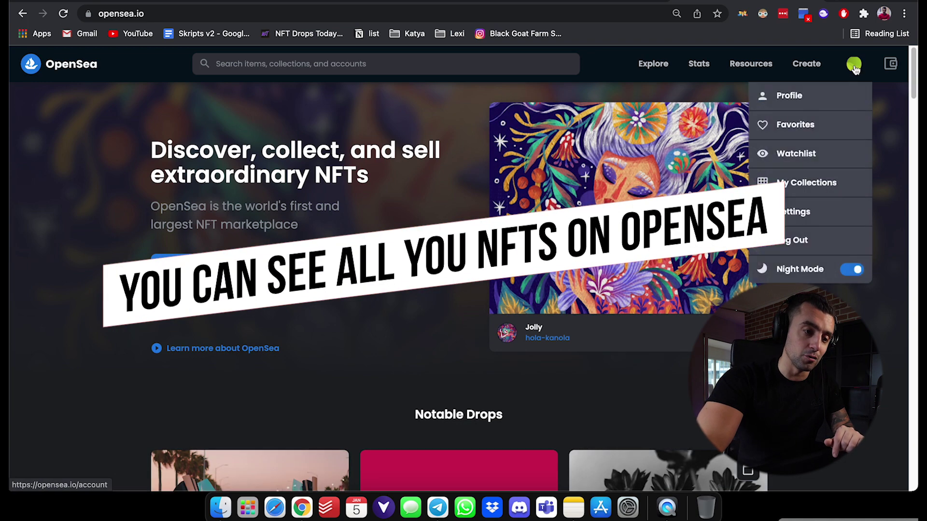
pyautogui.click(813, 96)
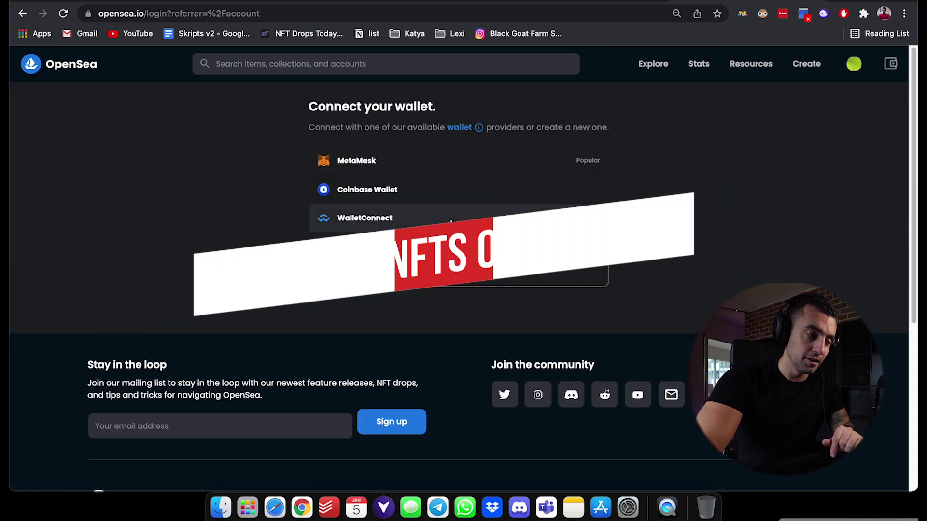
# Connect MetaMask to OpenSea with only the Main Wallet account selected.
pyautogui.click(388, 161)
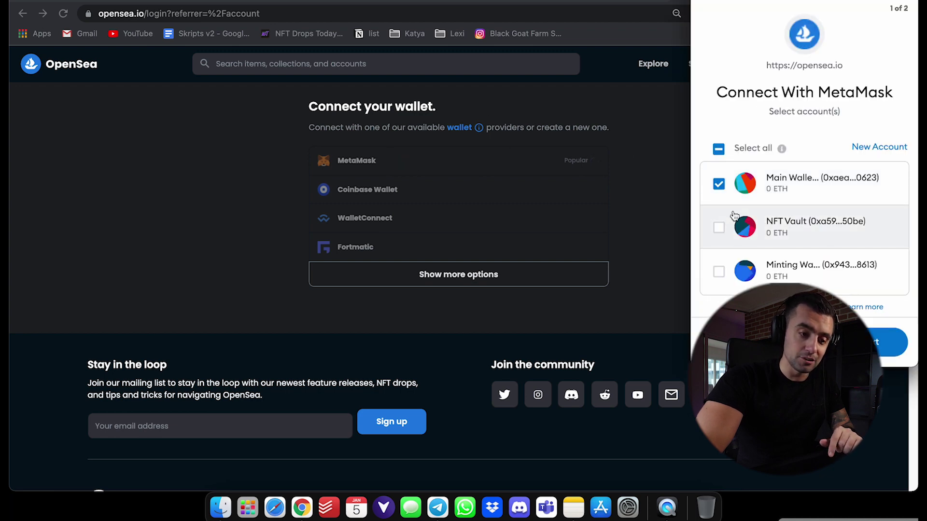
pyautogui.click(719, 185)
pyautogui.click(719, 228)
pyautogui.click(719, 227)
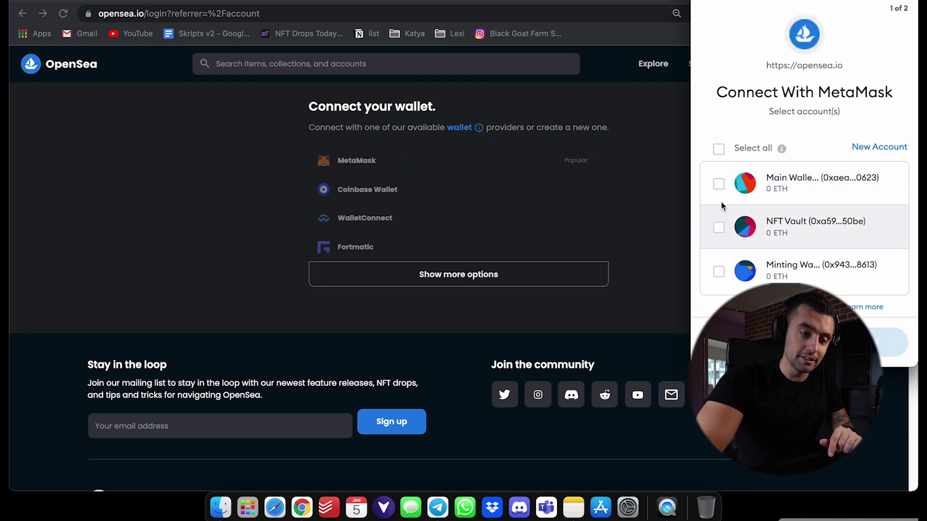
pyautogui.click(719, 189)
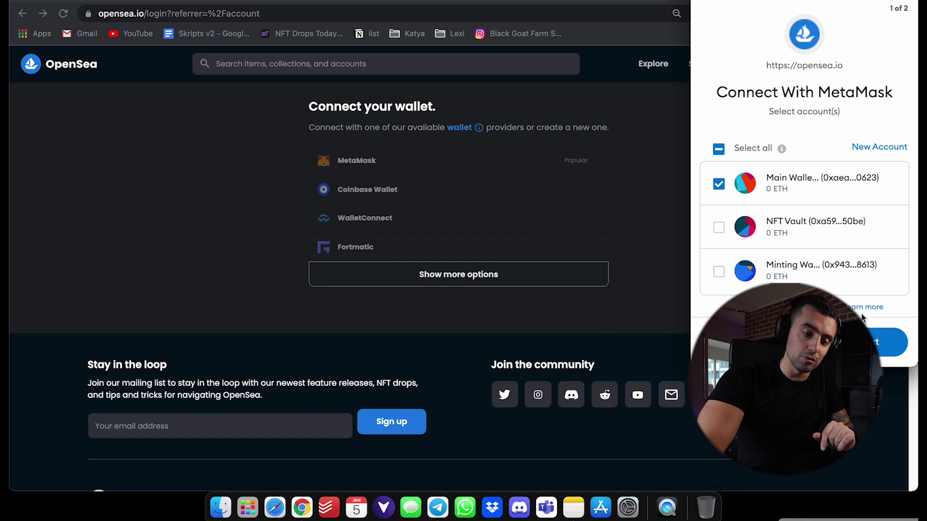
pyautogui.click(872, 341)
pyautogui.click(871, 342)
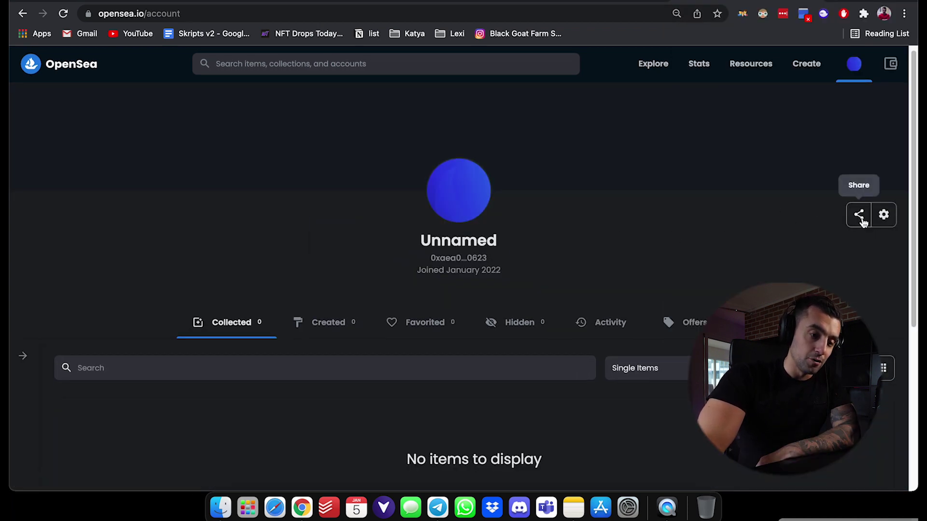
pyautogui.click(883, 216)
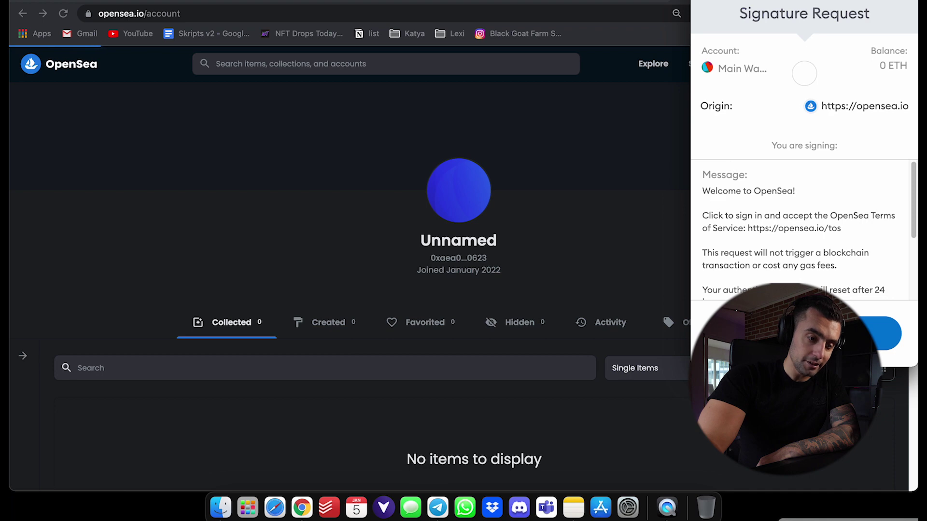
pyautogui.click(743, 333)
pyautogui.moveTo(856, 66)
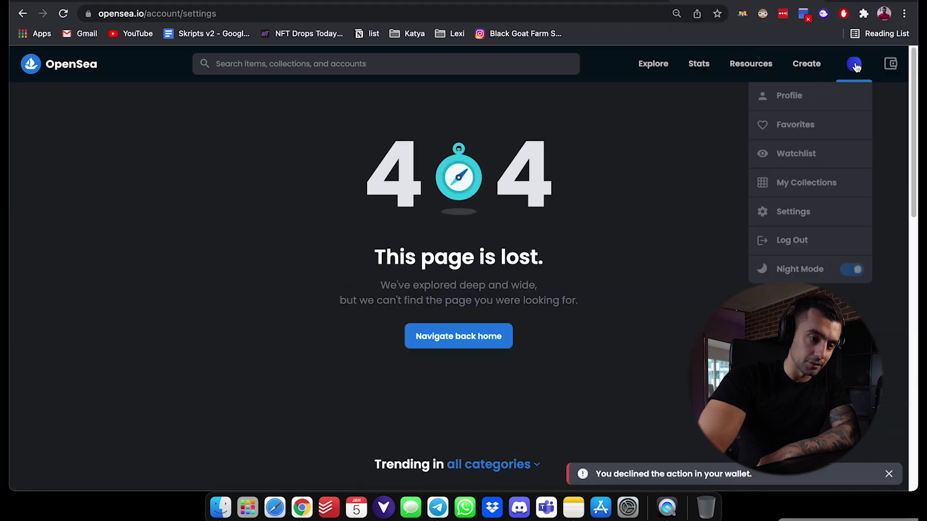
pyautogui.click(813, 94)
pyautogui.click(610, 175)
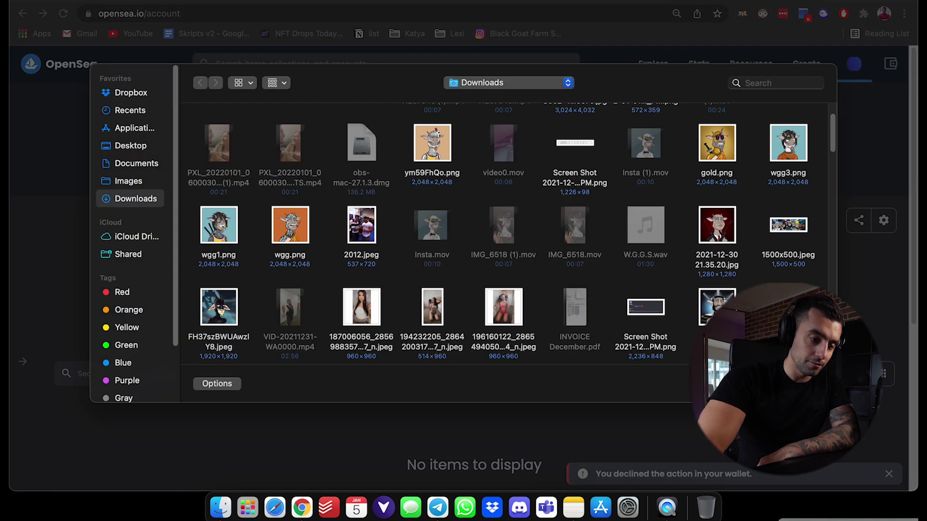
pyautogui.press('Escape')
pyautogui.scroll(-5, 635, 303)
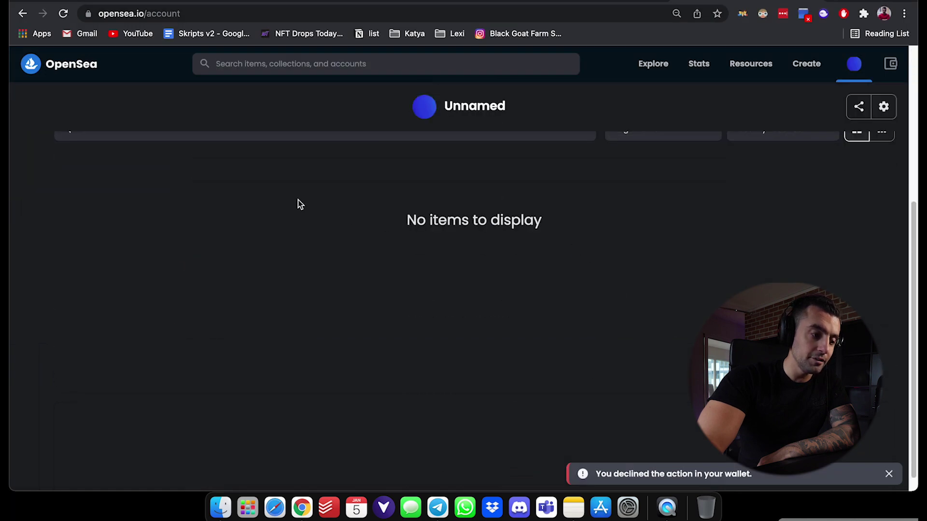
pyautogui.moveTo(66, 166); pyautogui.dragTo(596, 278)
pyautogui.click(406, 279)
pyautogui.scroll(5, 434, 300)
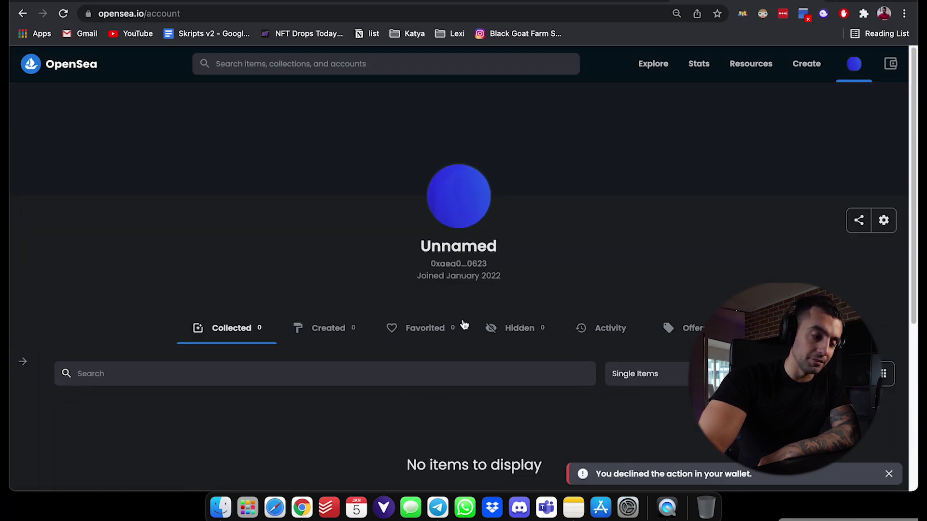